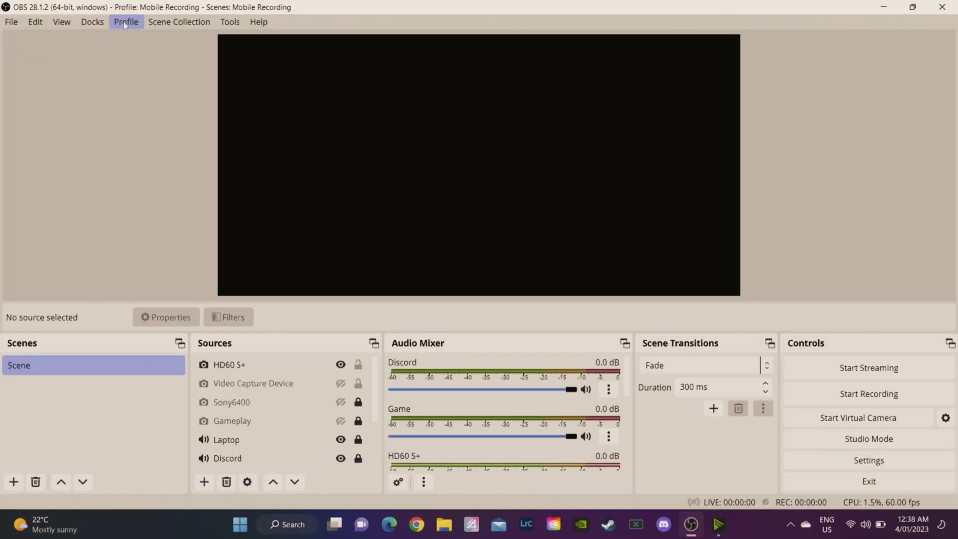
Step: Create a new profile named Mobile Recording YT and skip the auto-configuration wizard
left_click(125, 26)
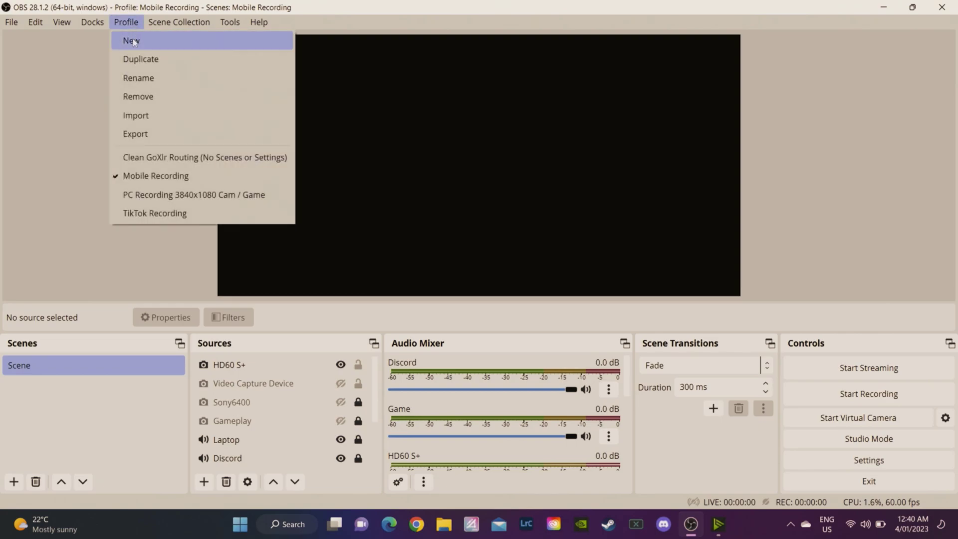
left_click(132, 41)
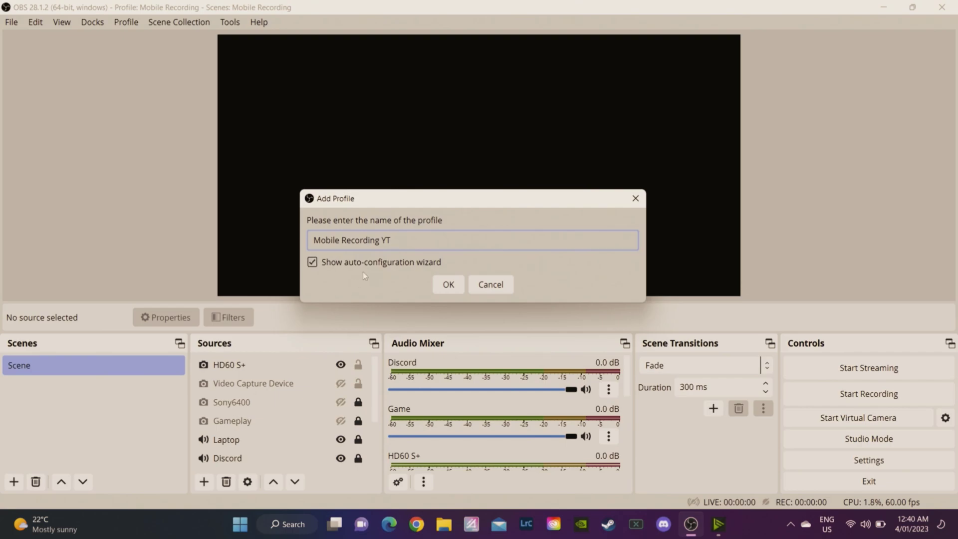
left_click(312, 262)
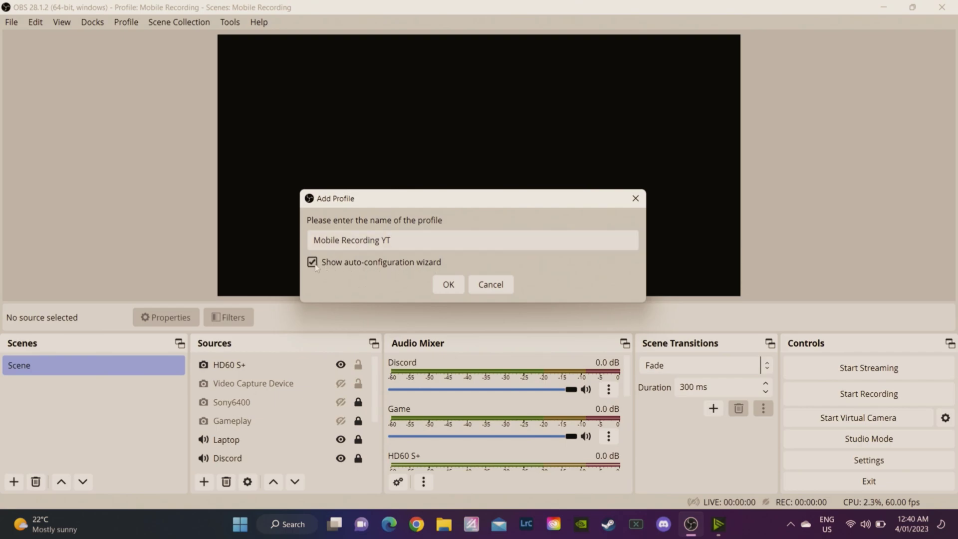
left_click(447, 285)
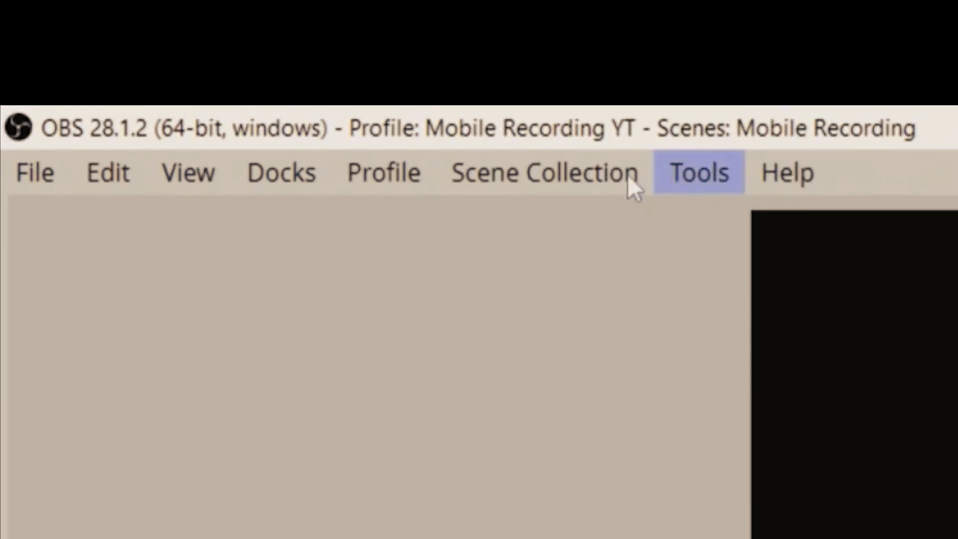
Step: Create a new scene collection, also named Mobile Recording YT
left_click(552, 182)
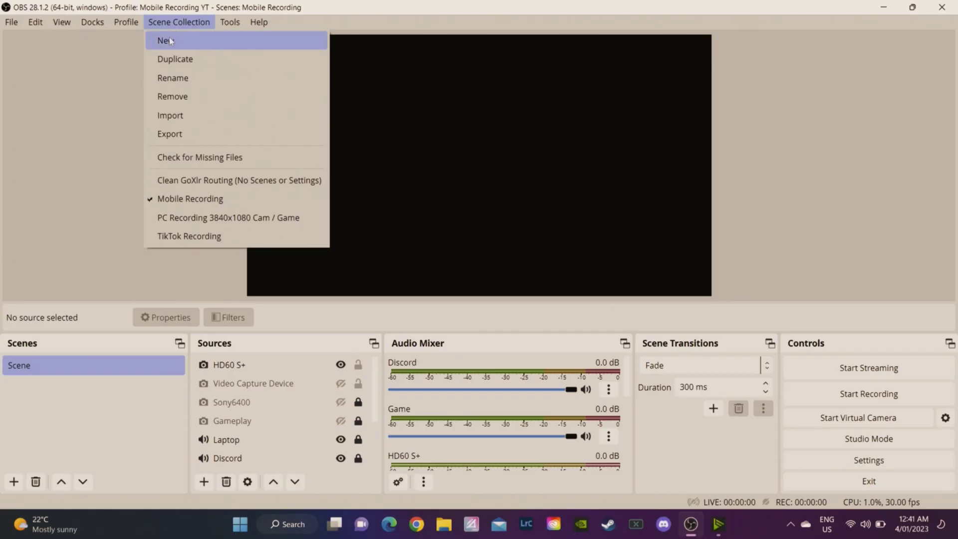
left_click(501, 224)
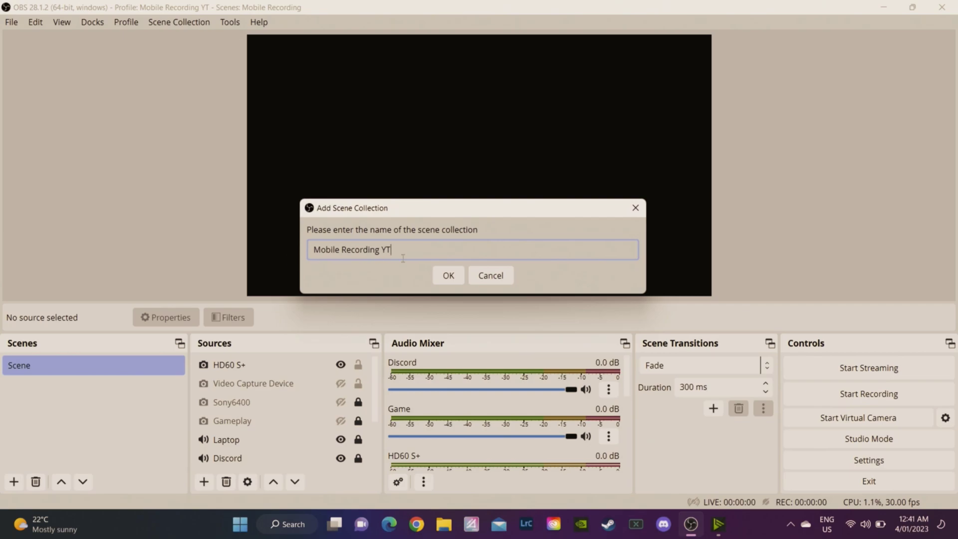
left_click(450, 276)
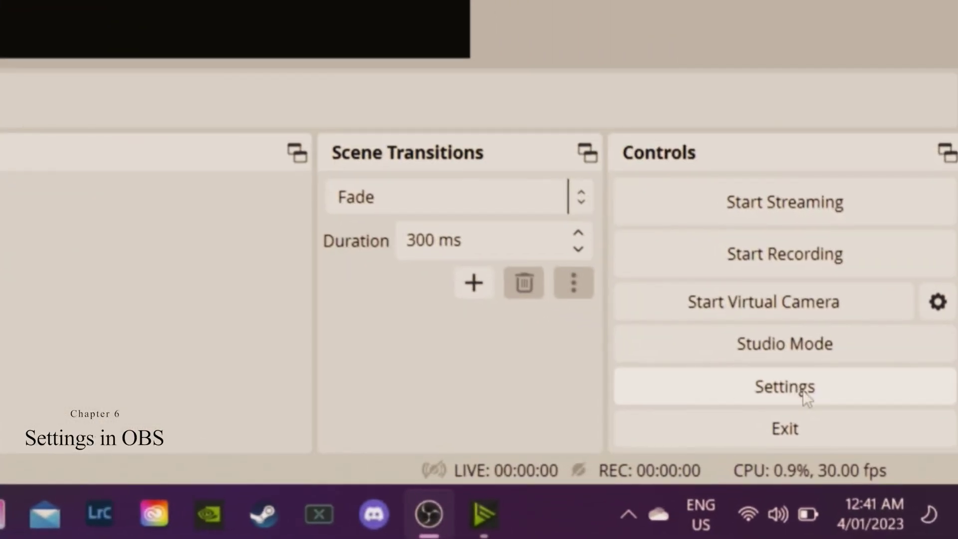
Step: In the Video settings, set the Common FPS value to 60
left_click(879, 463)
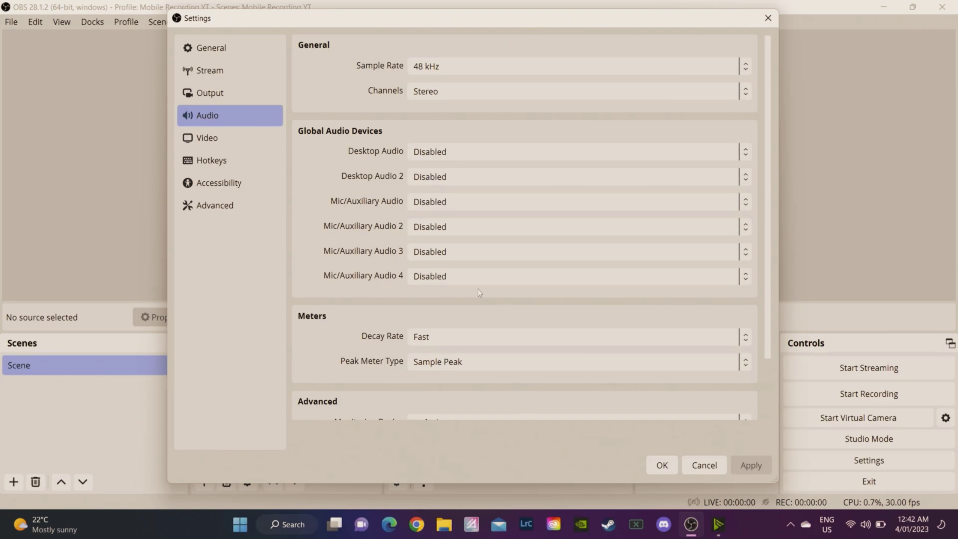
key("Down")
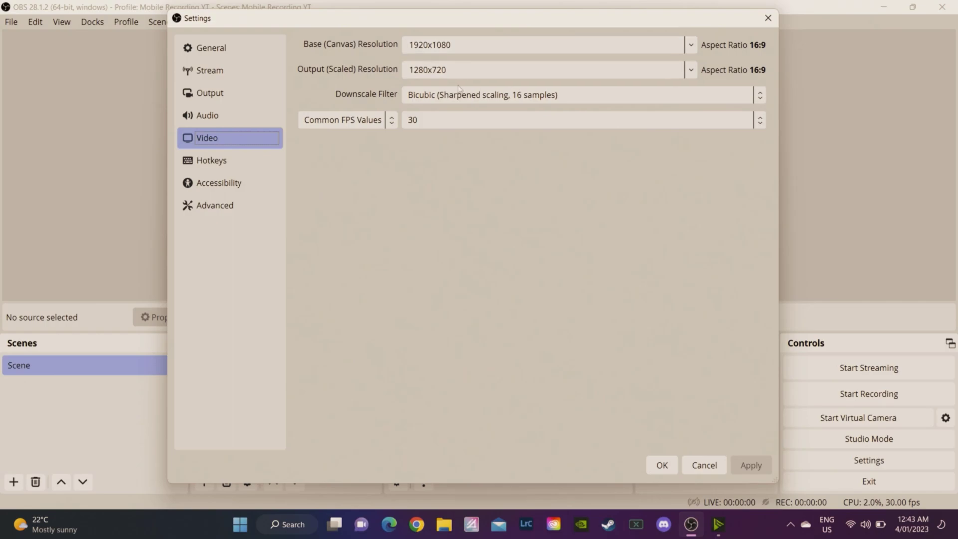
left_click(626, 124)
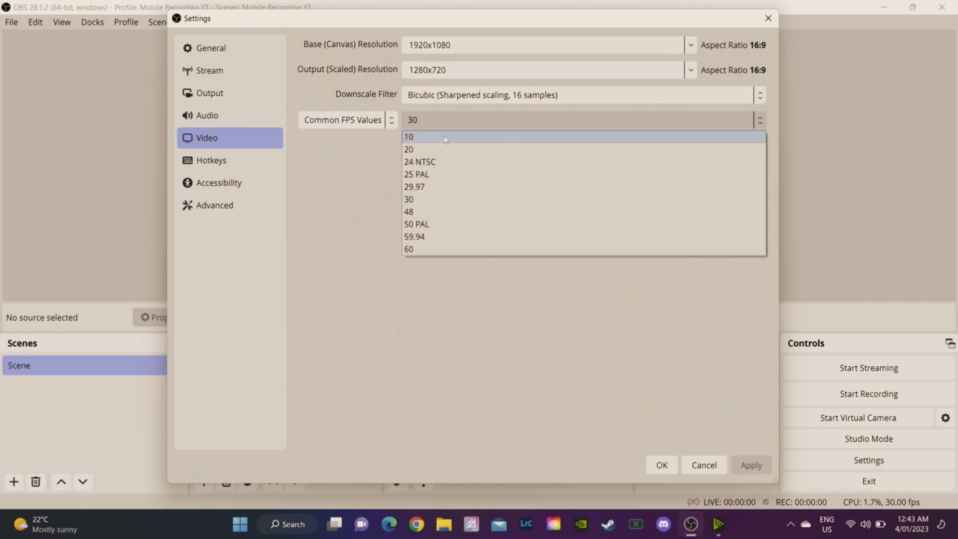
left_click(413, 250)
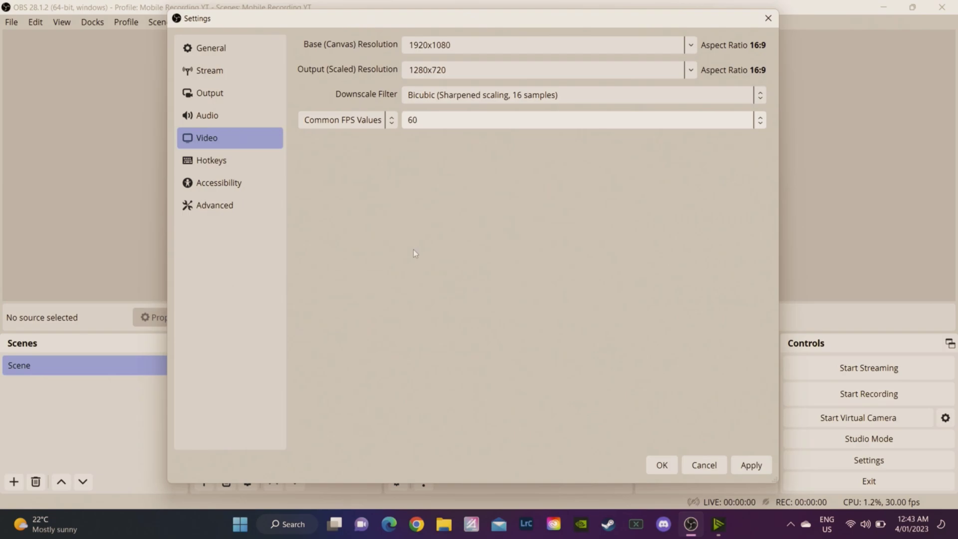
Step: Set both base canvas and output resolution to 2560x1280
left_click(459, 43)
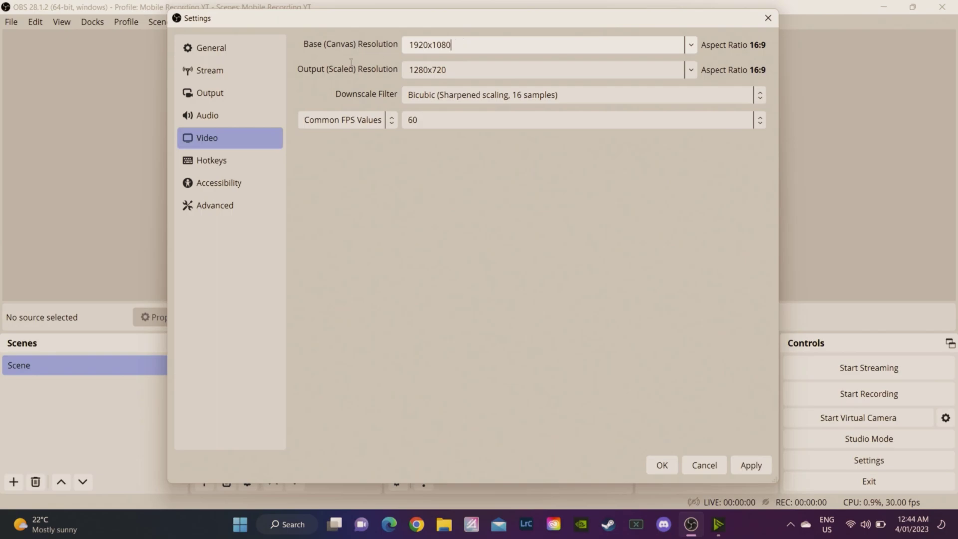
key("ctrl+a")
type("2560x")
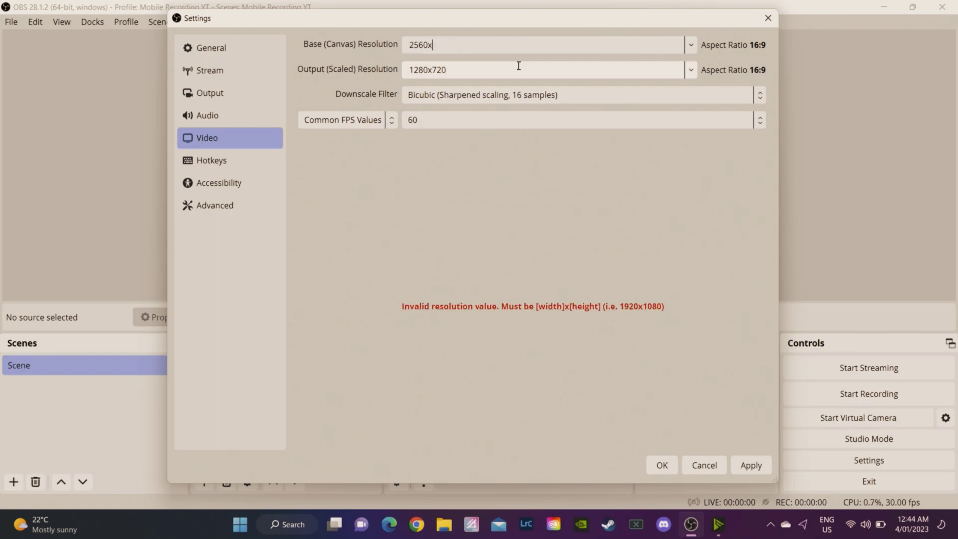
type("1280")
key("Tab")
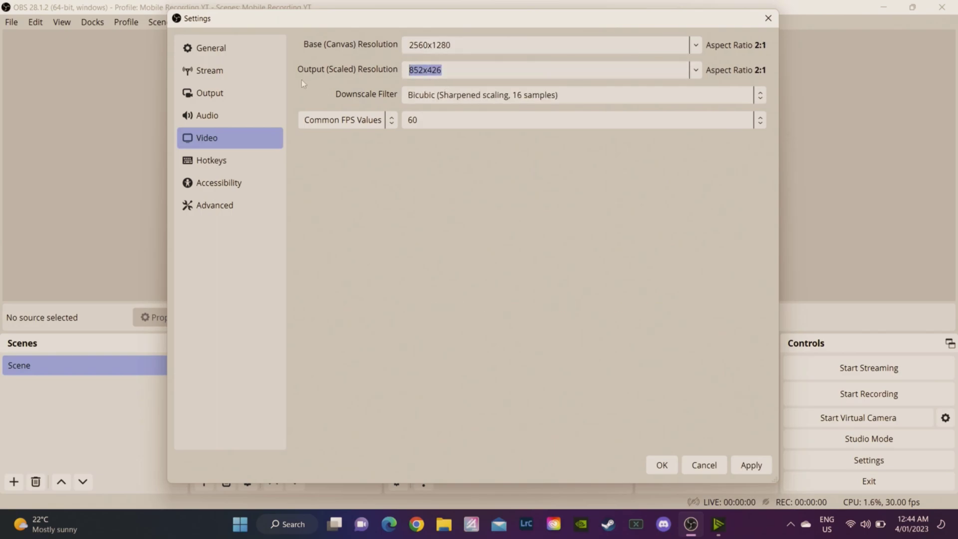
type("2560x1280")
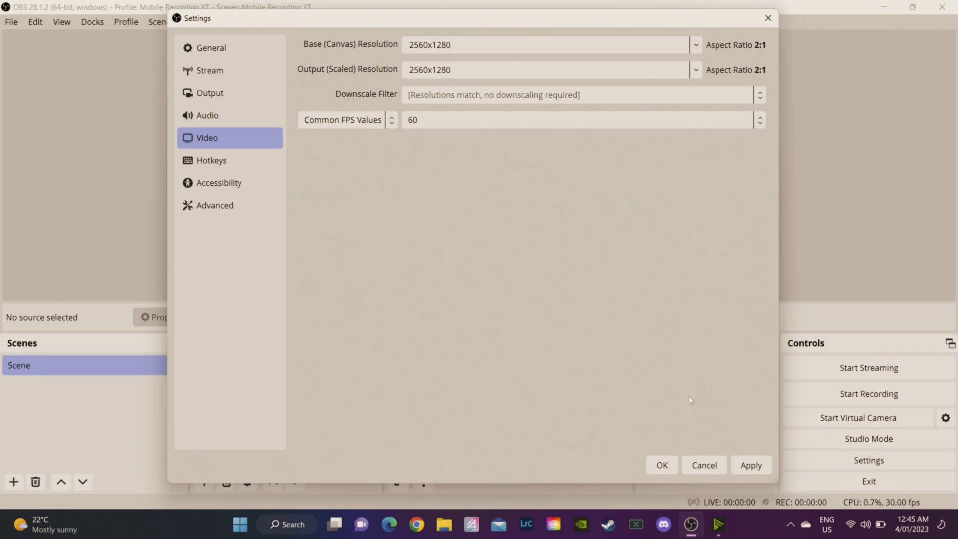
Step: Apply the video changes, set Output Mode to Advanced, and view the Recording settings
left_click(750, 465)
left_click(225, 95)
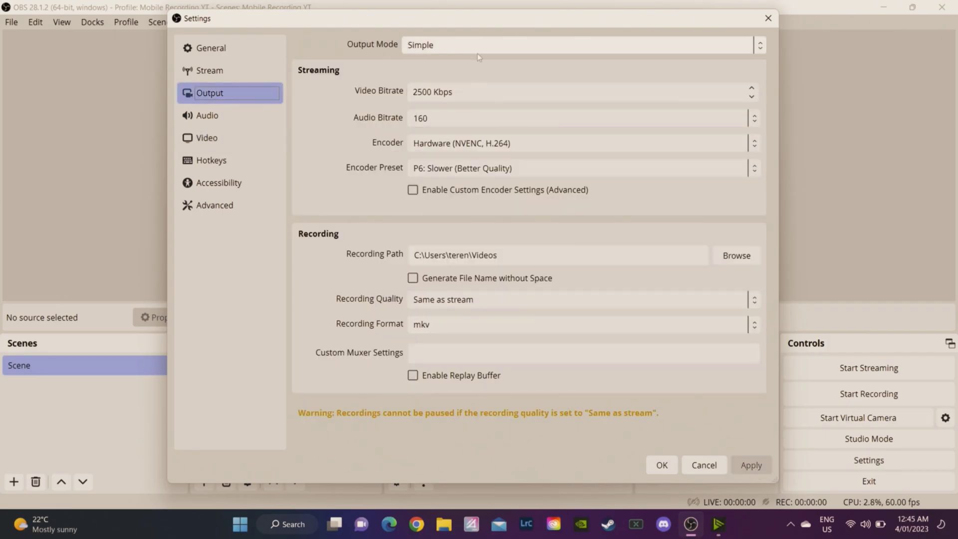
left_click(459, 46)
left_click(437, 73)
left_click(375, 71)
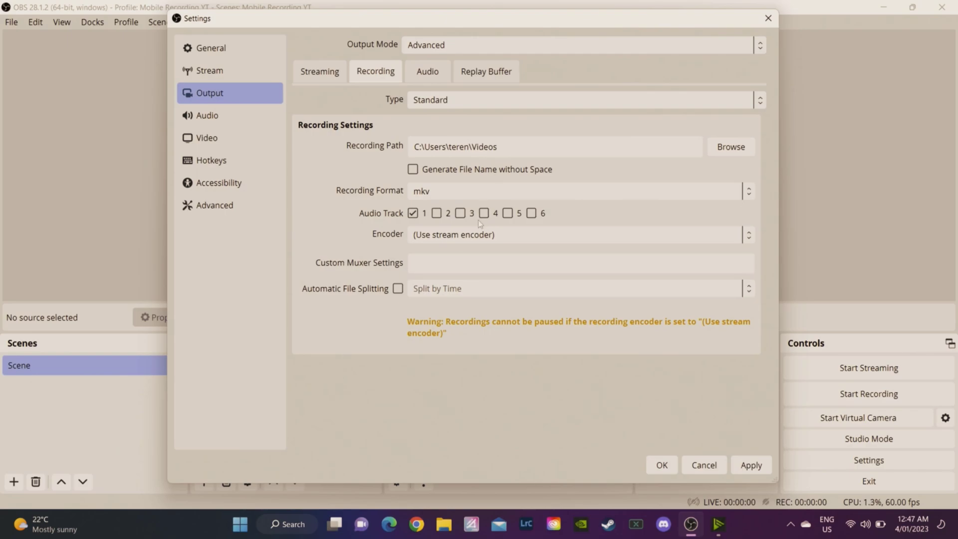
Step: Keep mkv as the recording format and choose the NVIDIA NVENC H.264 encoder
left_click(469, 191)
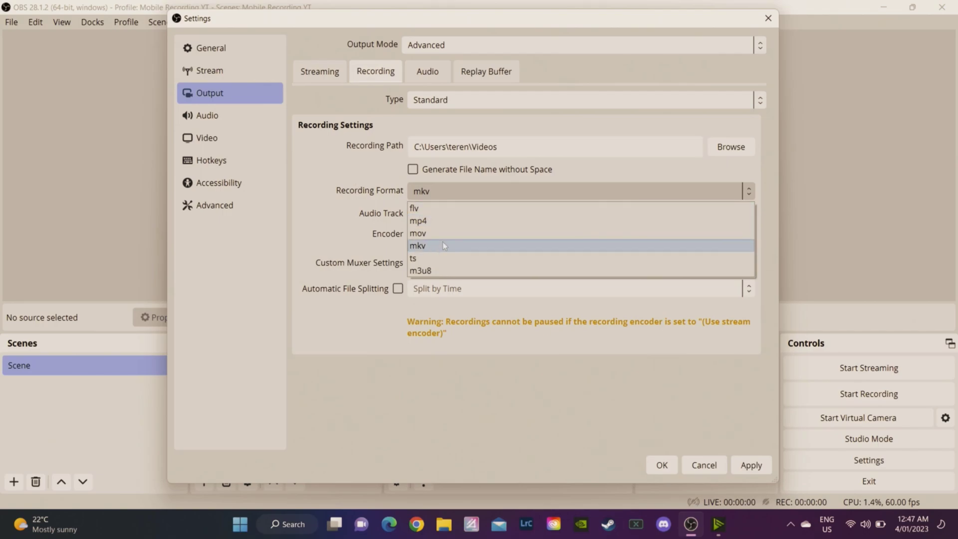
left_click(428, 245)
left_click(429, 235)
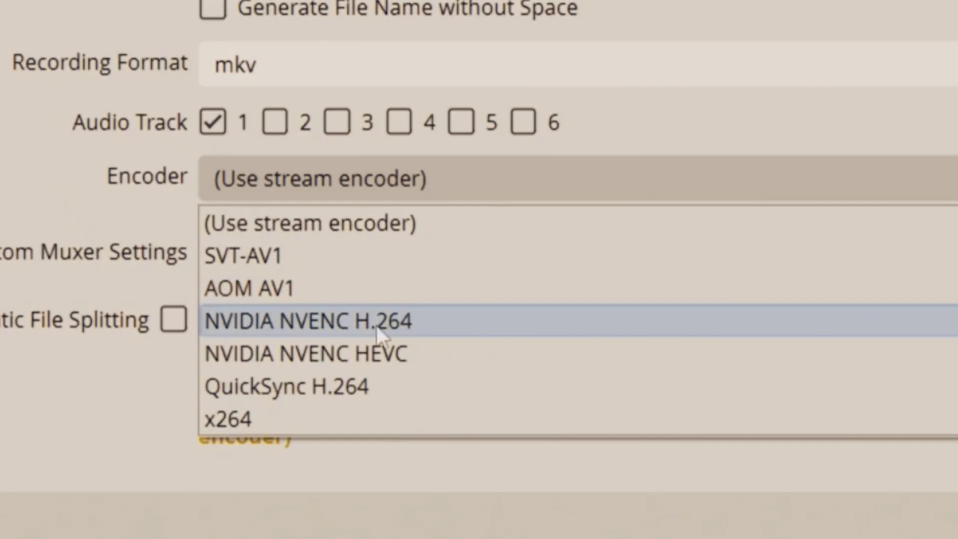
left_click(482, 288)
scroll(372, 163, "down", 5)
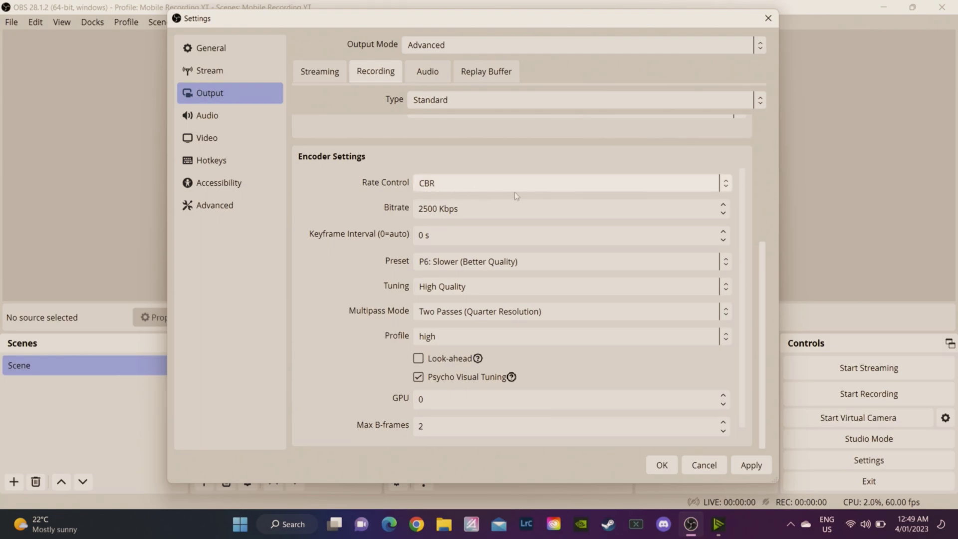
Step: Set the recording bitrate to 20000 Kbps
left_click(476, 211)
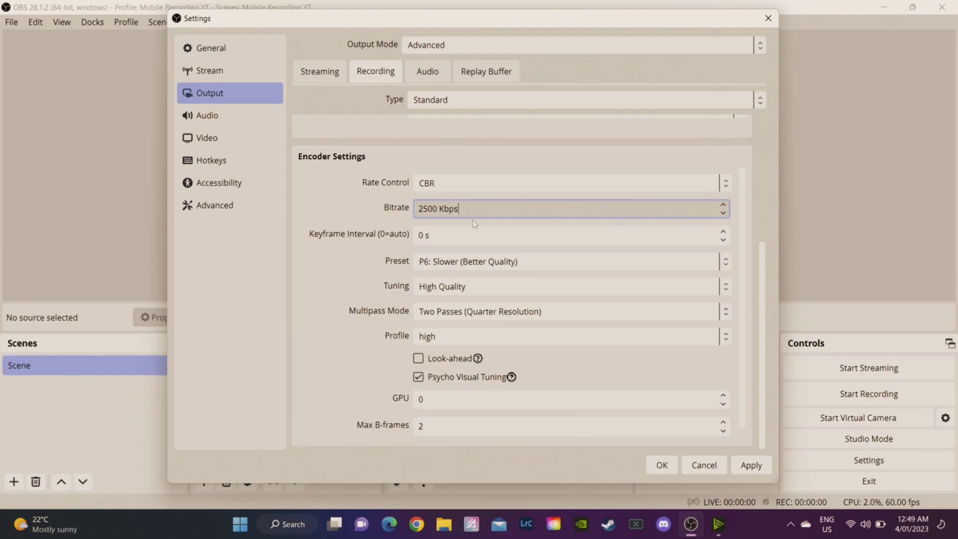
key("ctrl+a")
type("20000")
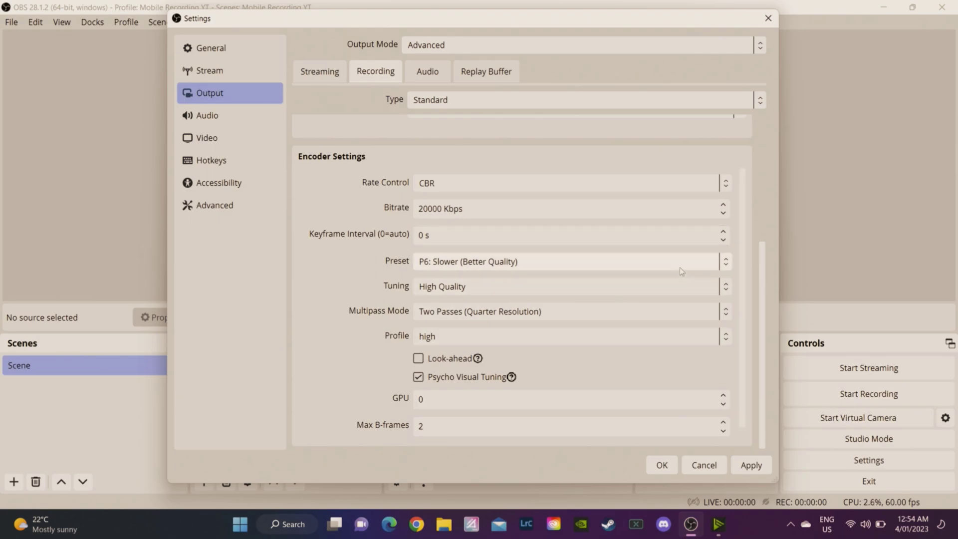
scroll(675, 312, "down", 1)
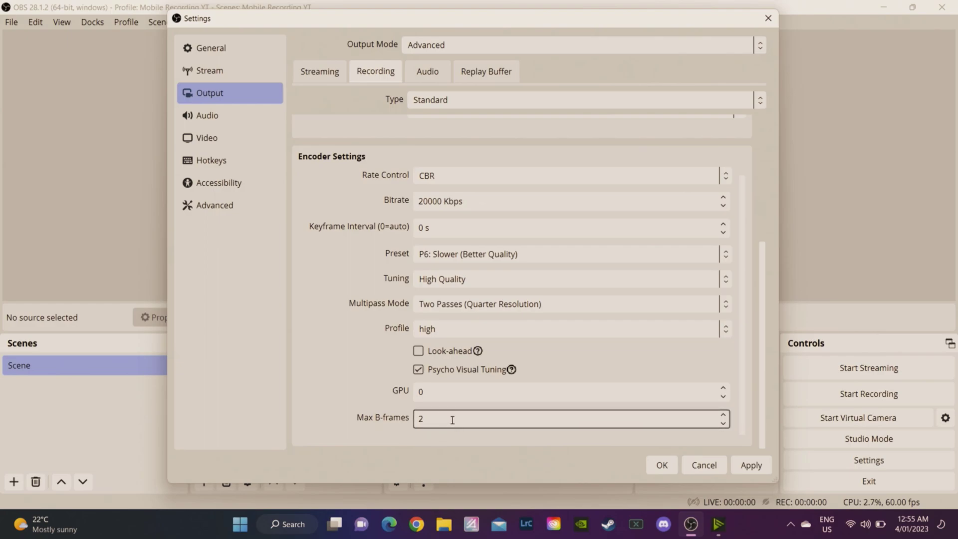
Step: Set the Track 1 and Track 2 audio bitrates to 320, then confirm Settings with OK
left_click(439, 75)
left_click(610, 125)
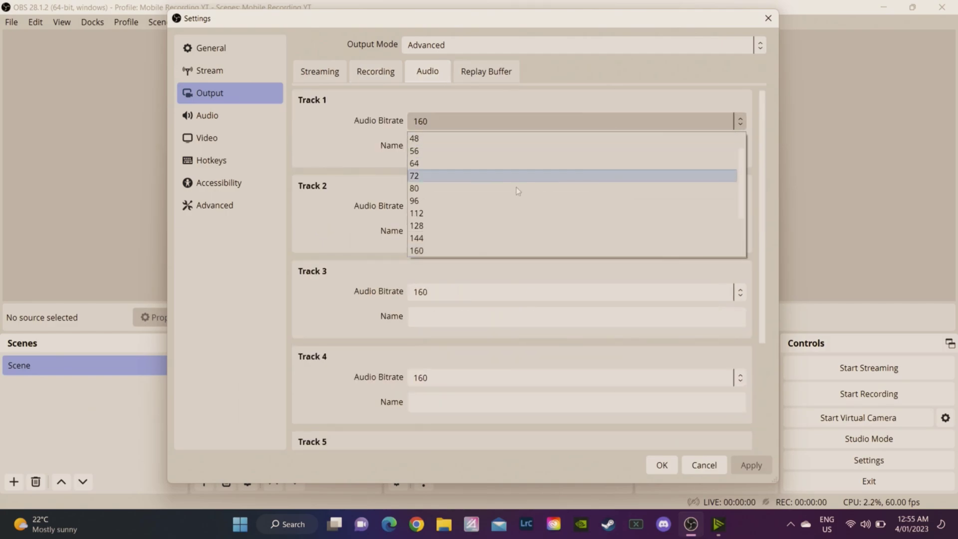
scroll(483, 160, "down", 2)
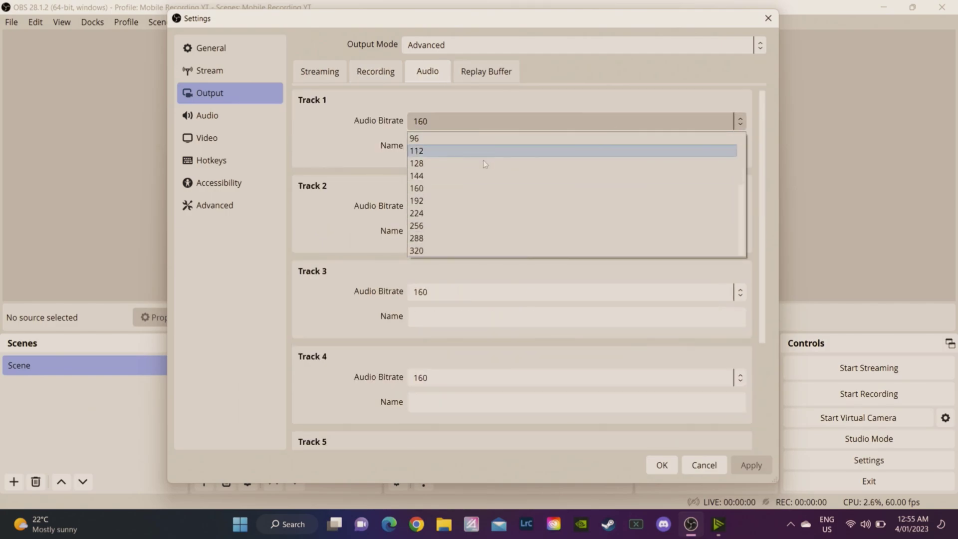
left_click(429, 251)
left_click(490, 209)
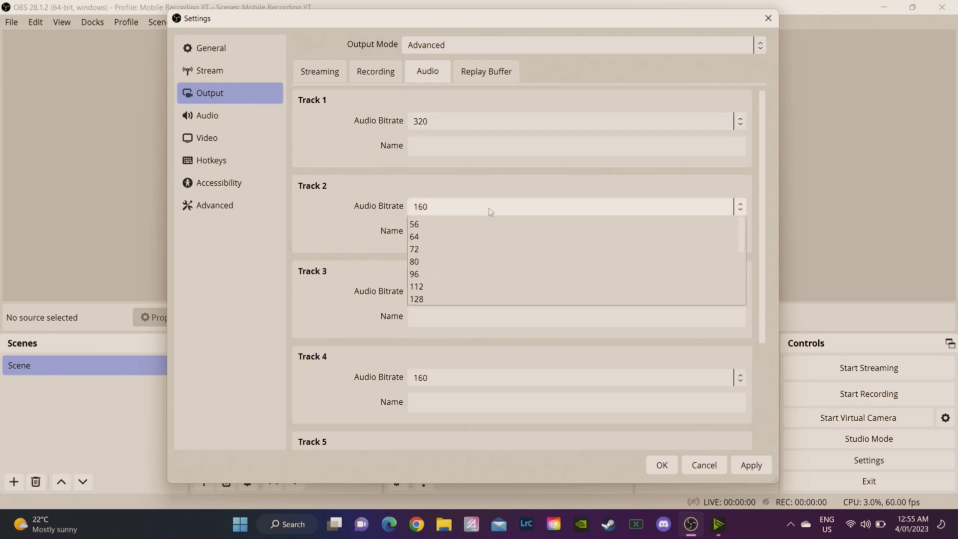
scroll(517, 286, "down", 2)
left_click(471, 336)
left_click(499, 377)
scroll(453, 443, "down", 2)
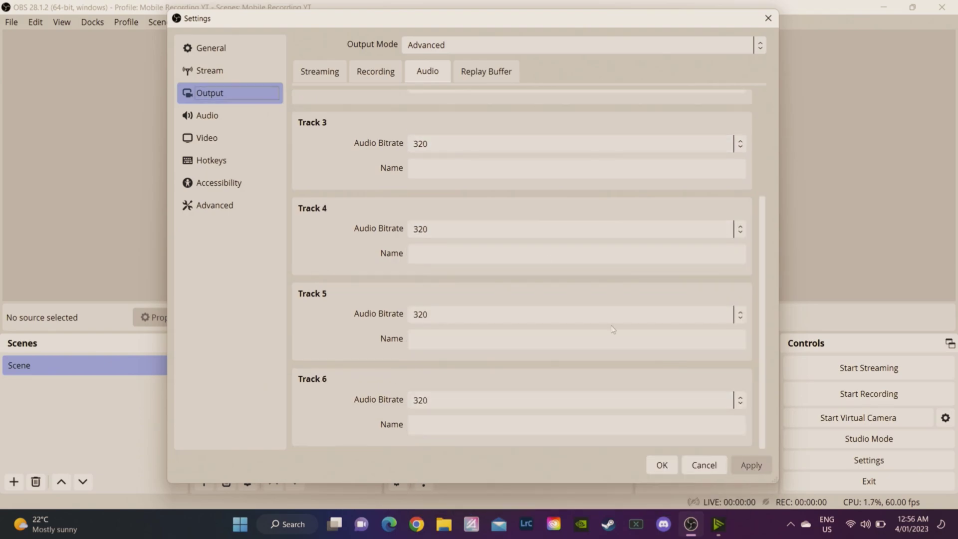
left_click(662, 465)
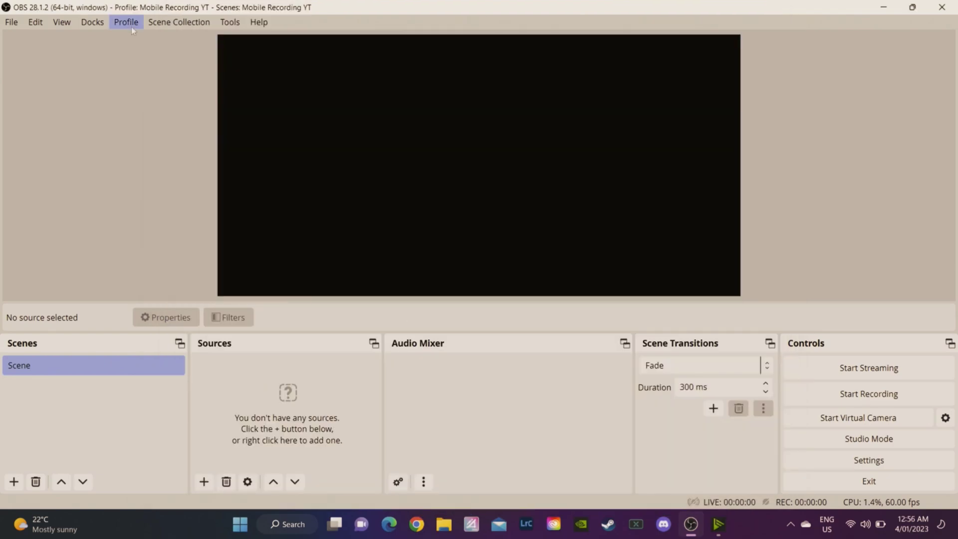
left_click(130, 27)
left_click(131, 25)
double_click(18, 369)
key("Escape")
left_click(14, 482)
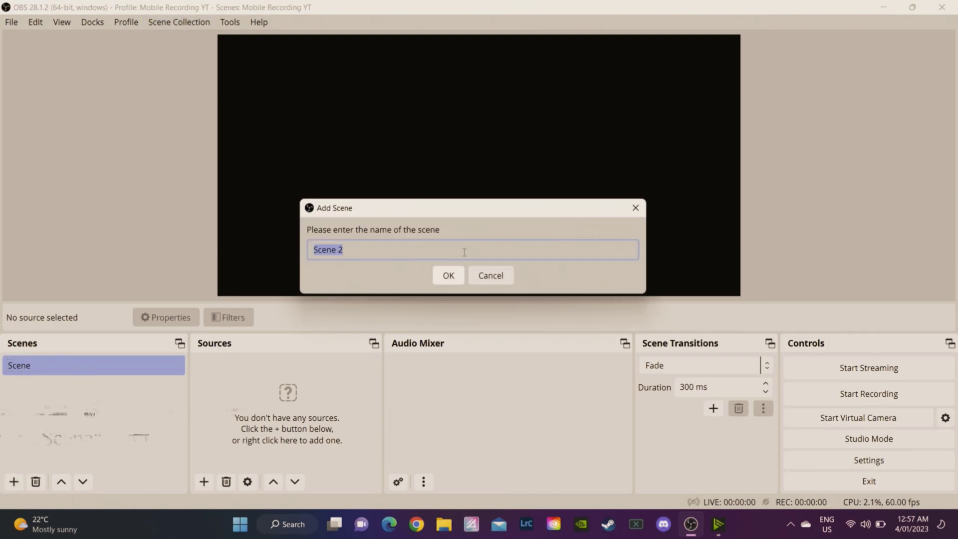
left_click(493, 276)
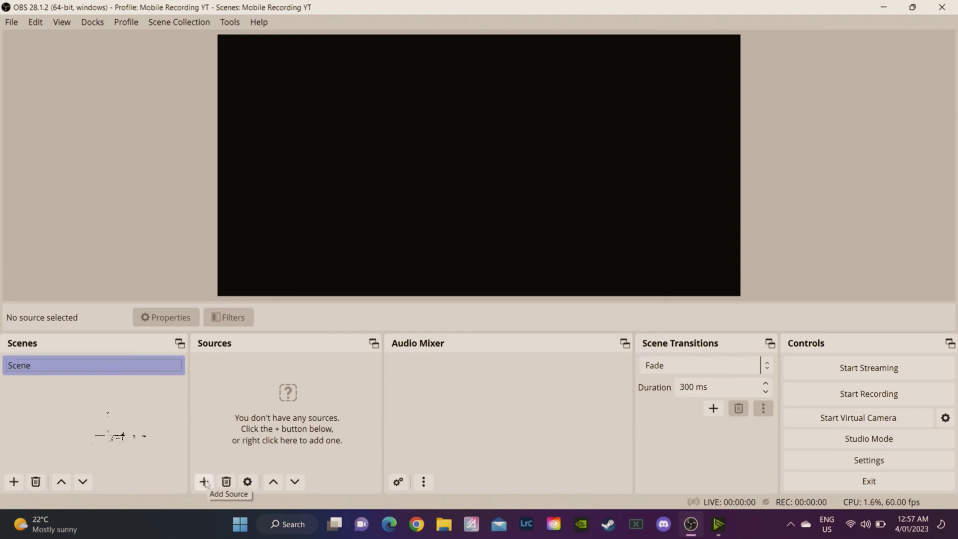
Step: Add a Video Capture Device source using the Game Capture HD60 S+ device
left_click(204, 481)
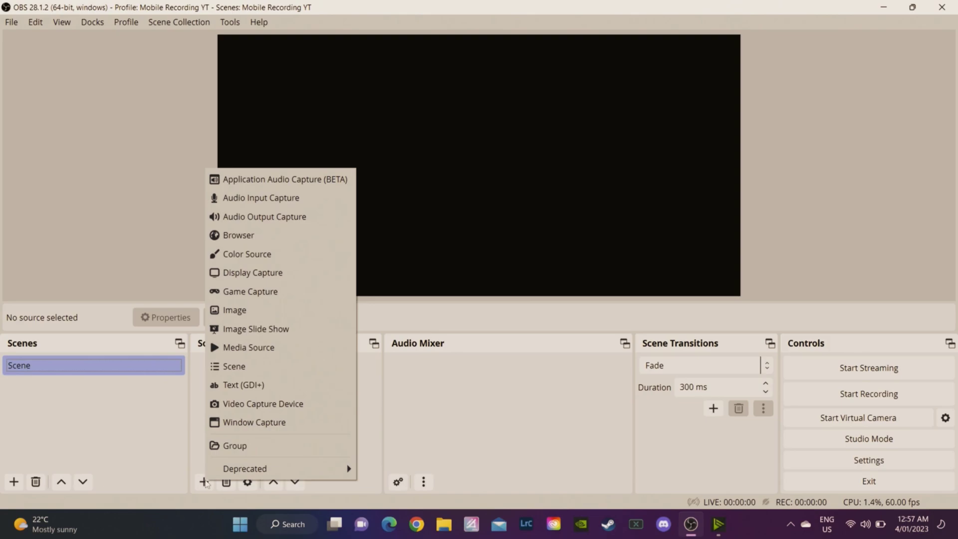
left_click(294, 408)
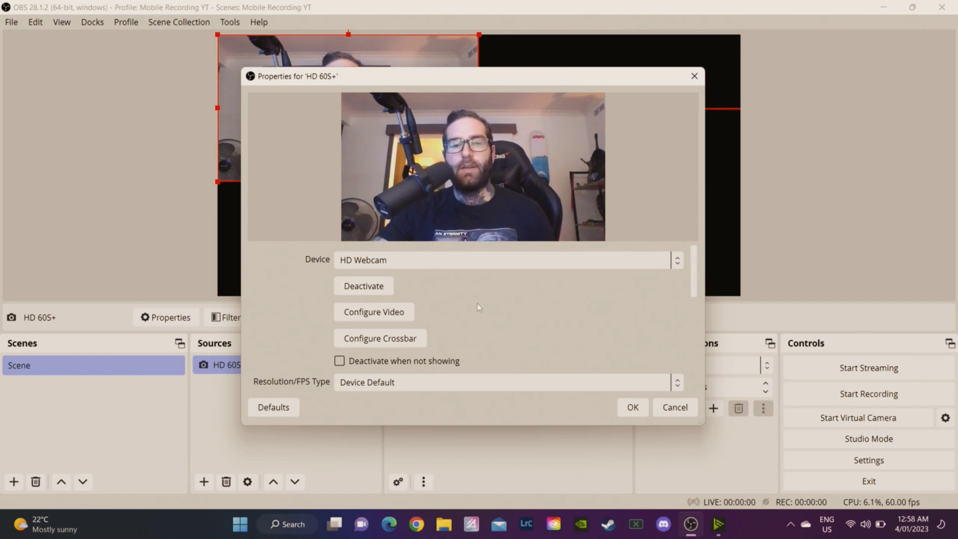
left_click(486, 267)
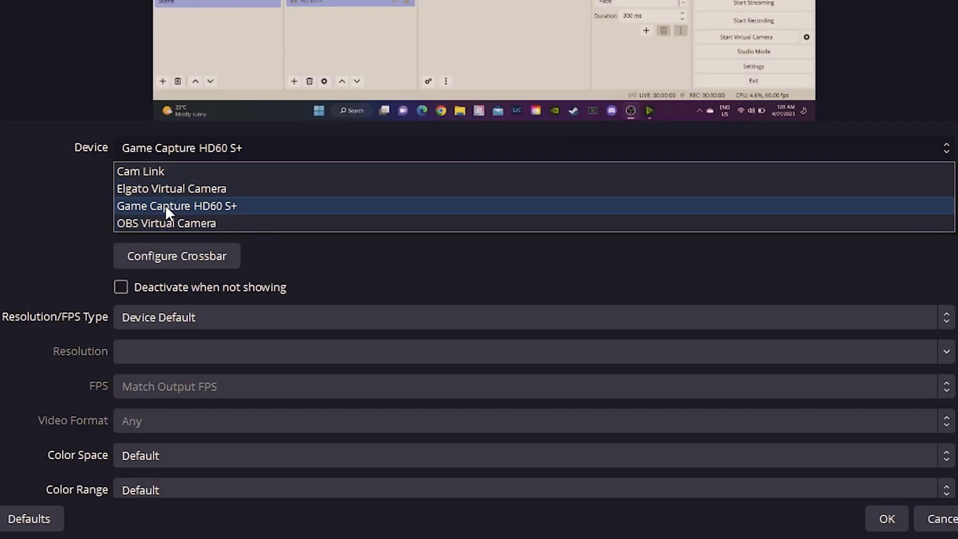
left_click(247, 206)
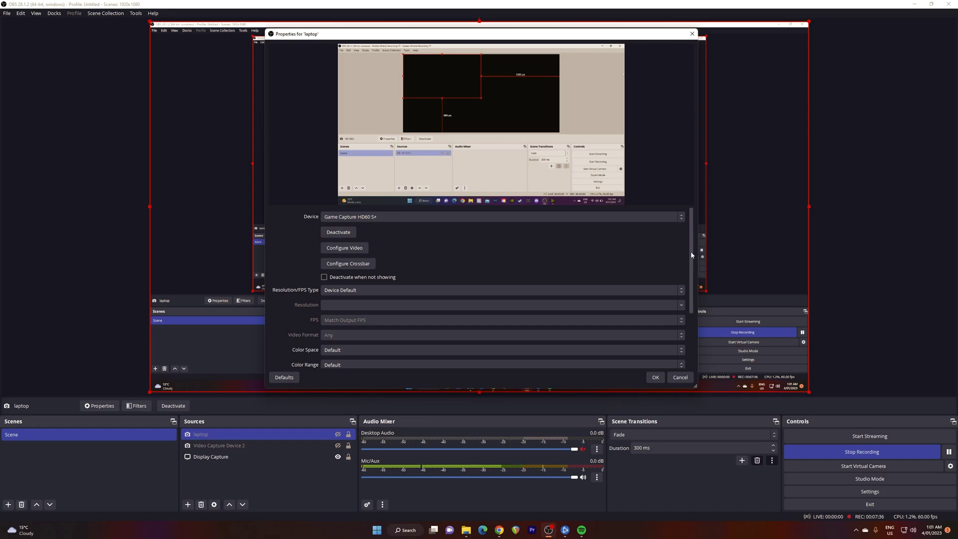
left_click_drag(690, 250, 691, 261)
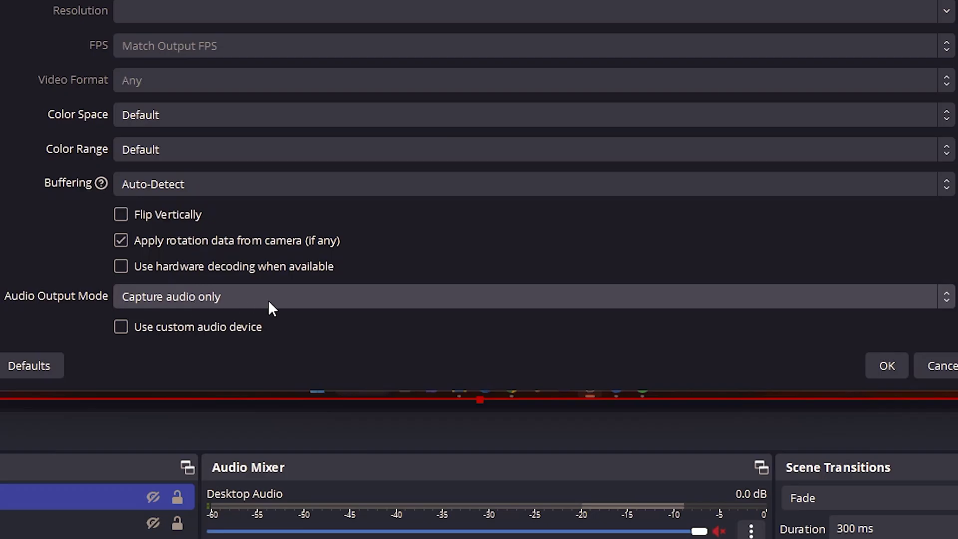
Step: Set the HD 60S+ Audio Output Mode, then deselect the source
left_click(288, 299)
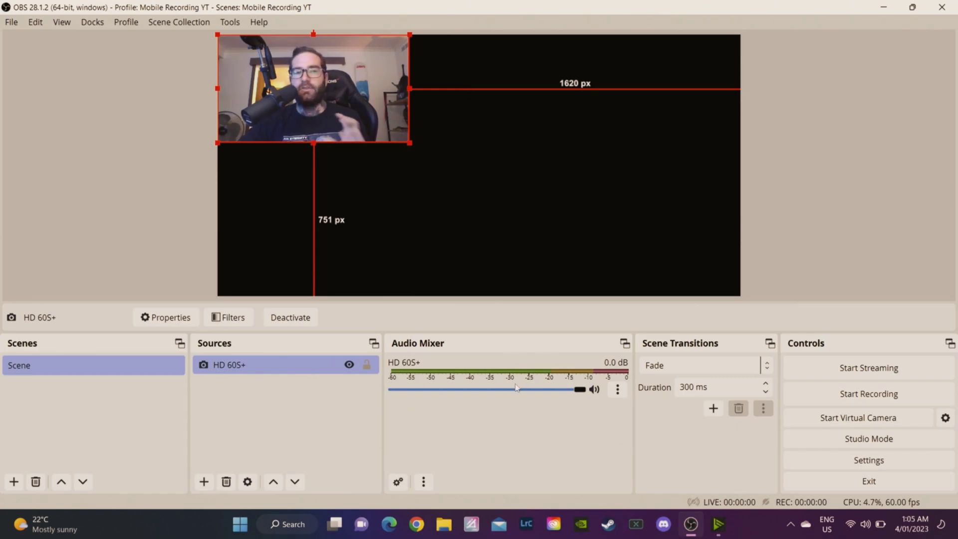
left_click(486, 424)
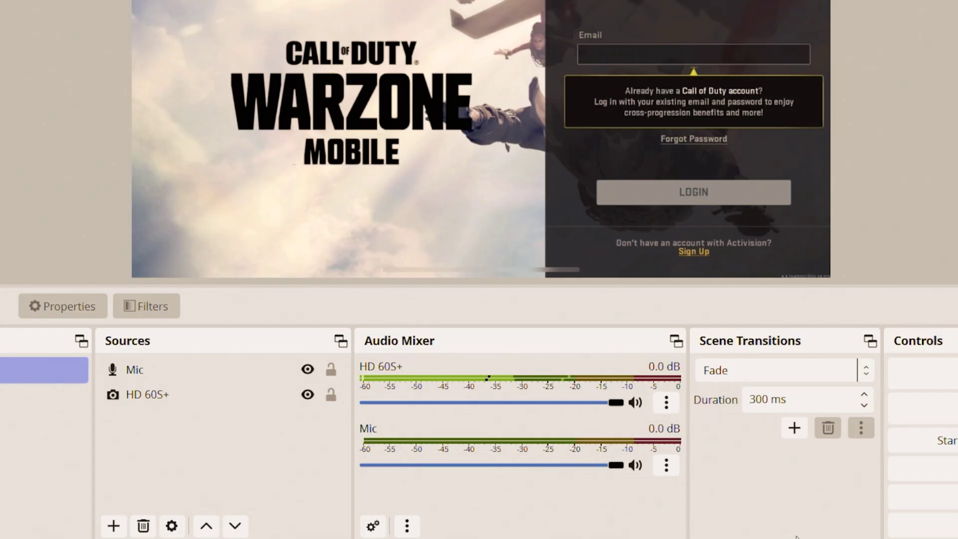
Step: In Advanced Audio Properties, set HD 60S+ audio monitoring to Monitor and Output
left_click(666, 402)
left_click(725, 393)
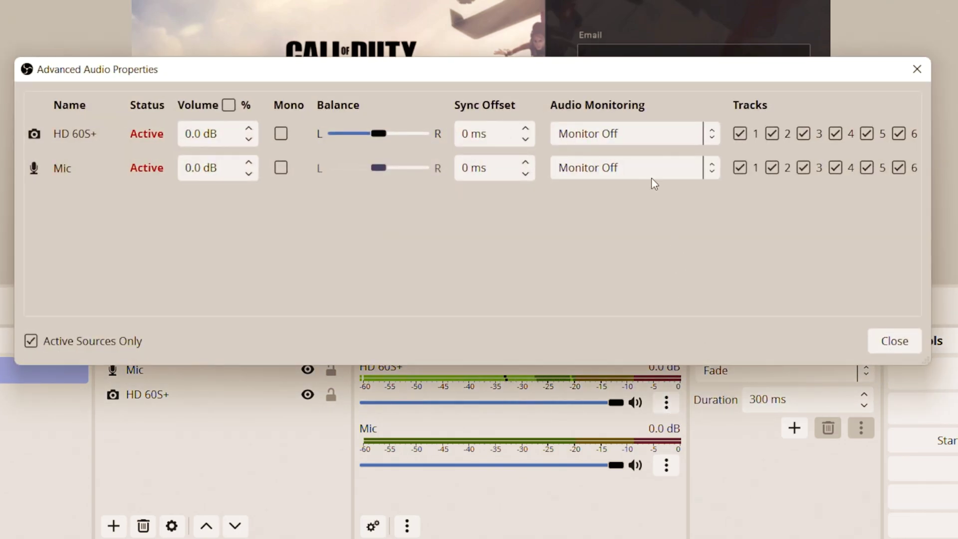
left_click(633, 135)
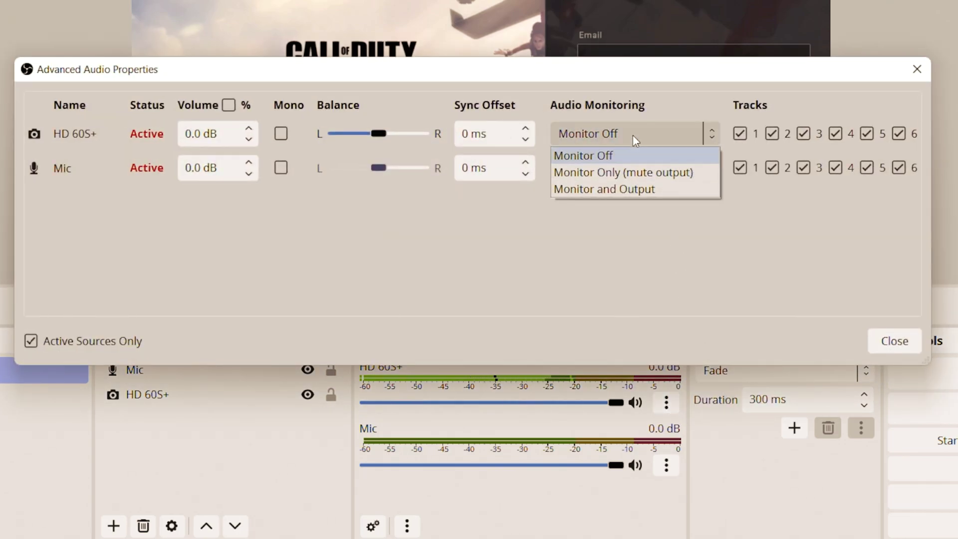
left_click(629, 189)
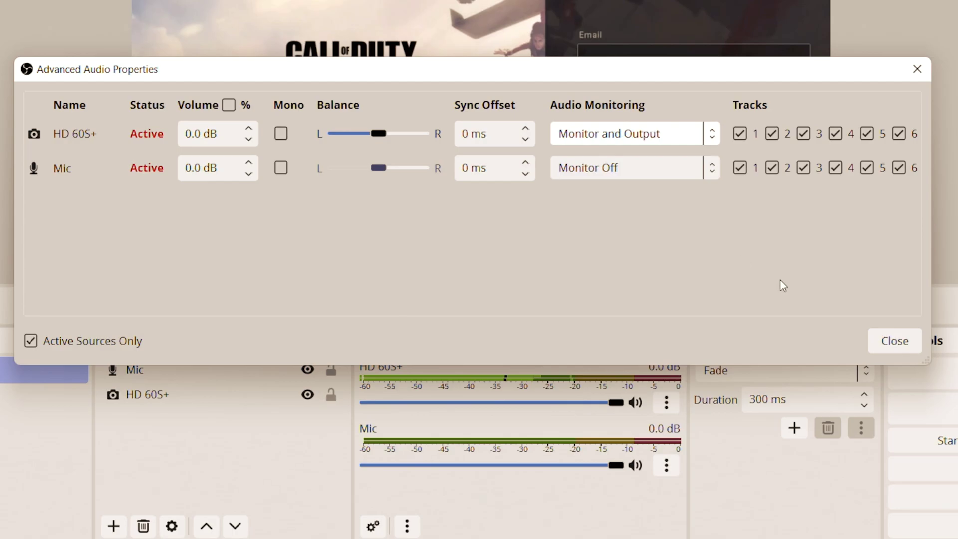
left_click(886, 342)
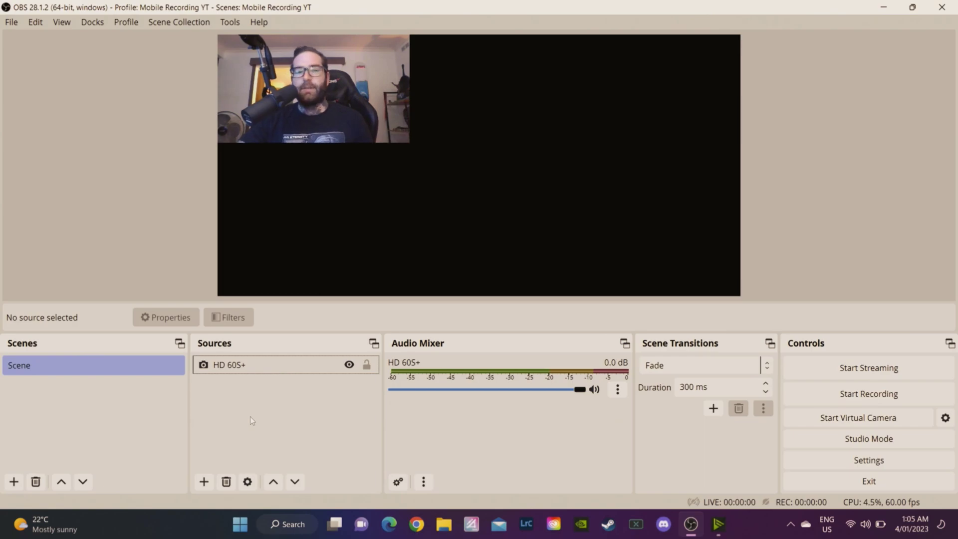
Step: Add an Audio Input Capture source named Mic
left_click(204, 481)
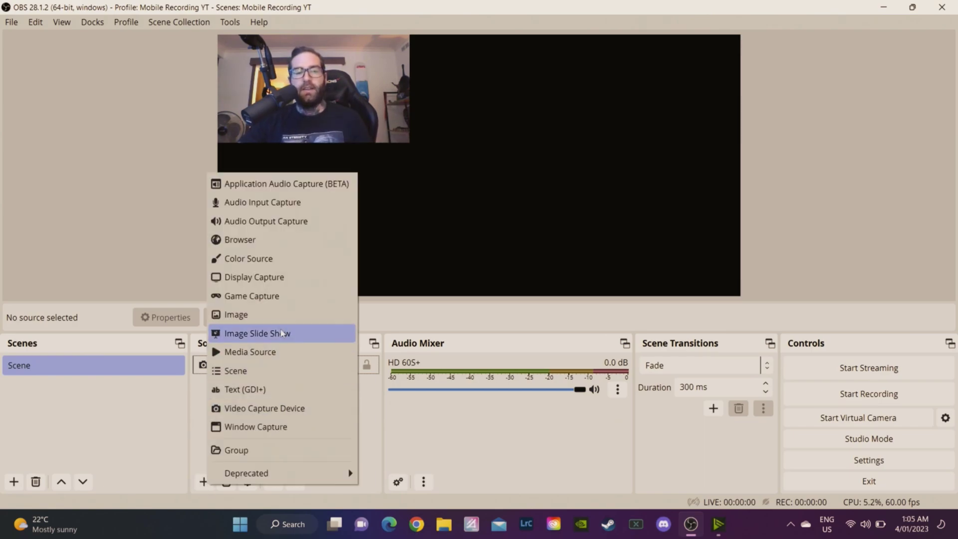
left_click(253, 204)
type("Mic")
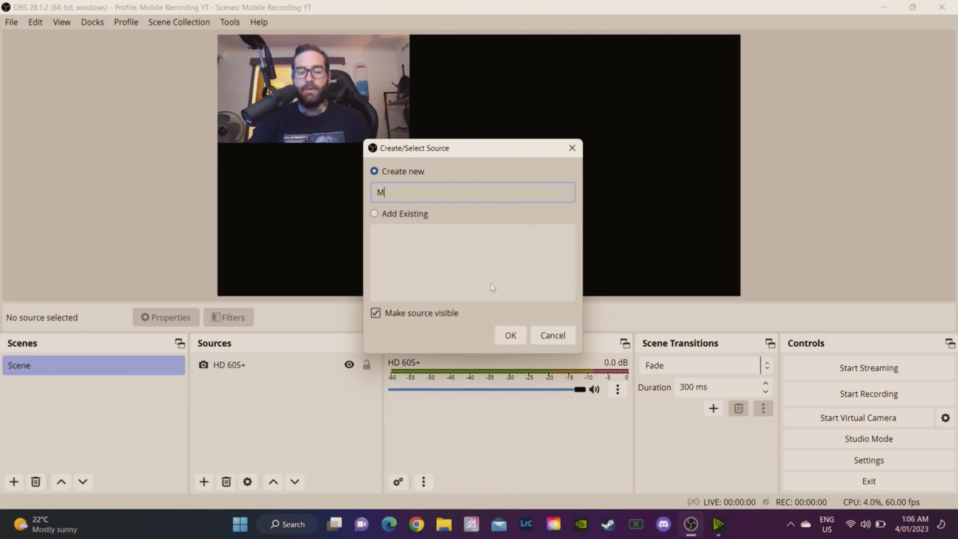
key("Return")
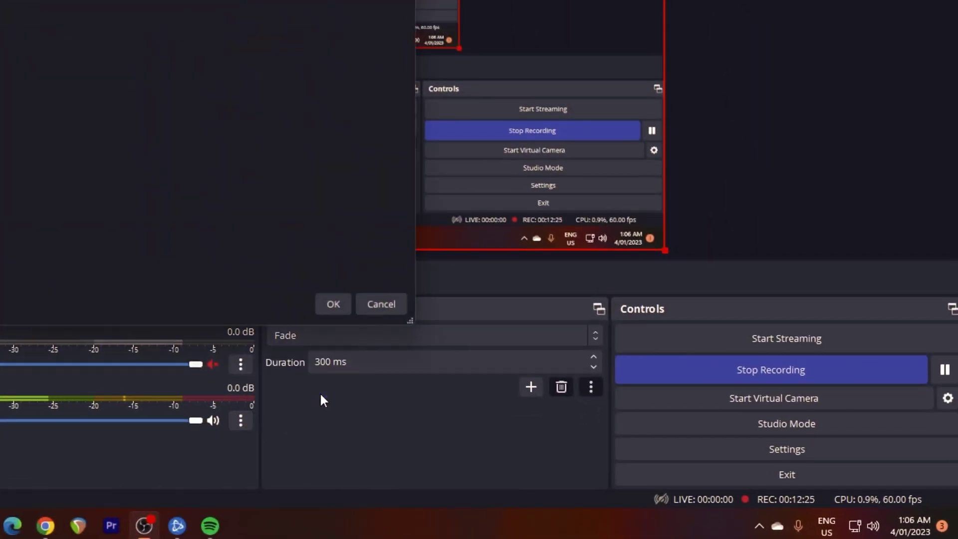
Step: Uncheck Use Device Timestamps in the Mic properties
left_click(284, 116)
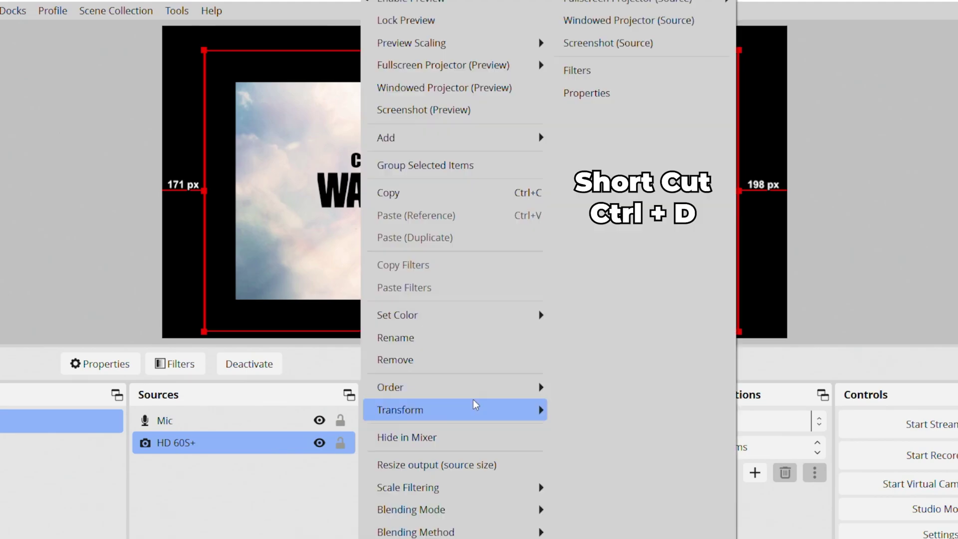
Step: Fit the HD 60S+ capture to screen (Ctrl+F) so Warzone Mobile fills the canvas without black margins
mouse_move(472, 406)
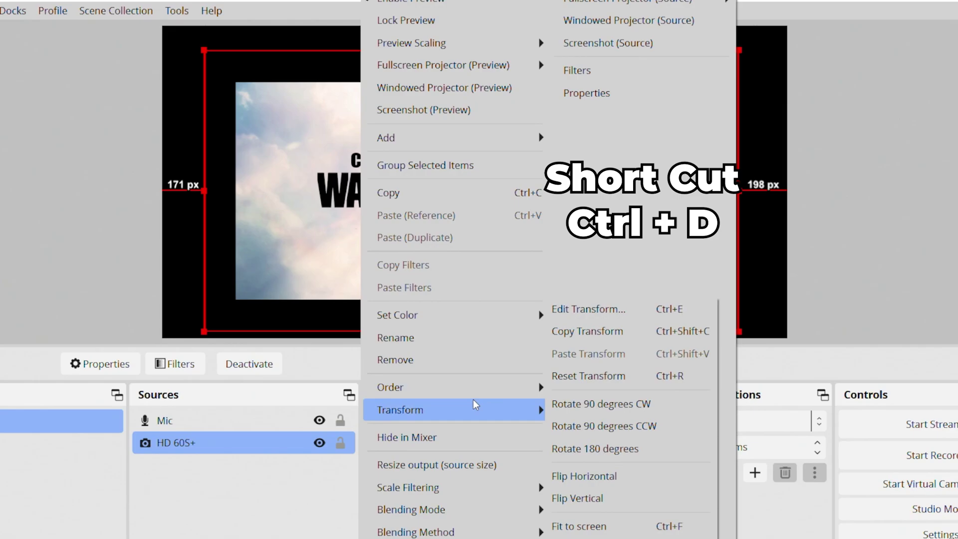
left_click(609, 524)
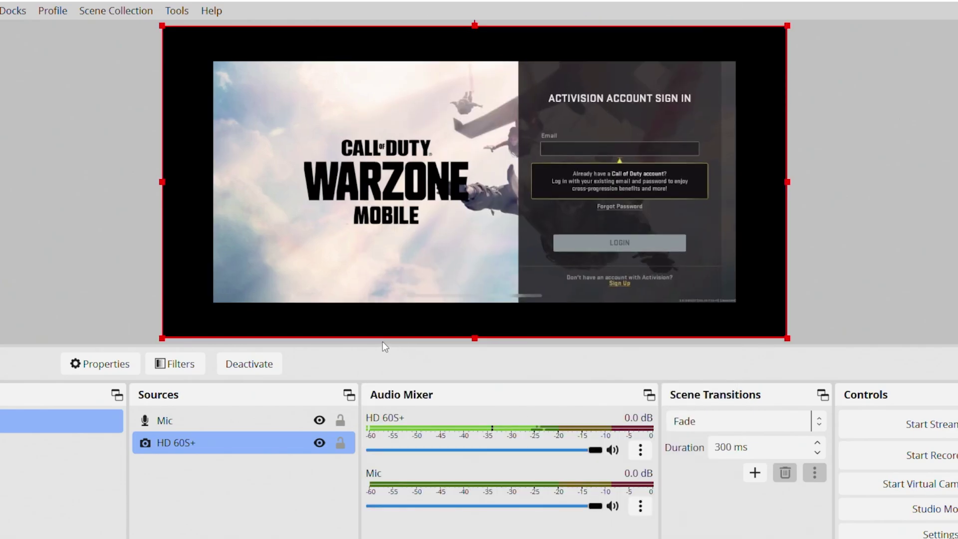
left_click_drag(162, 340, 28, 418)
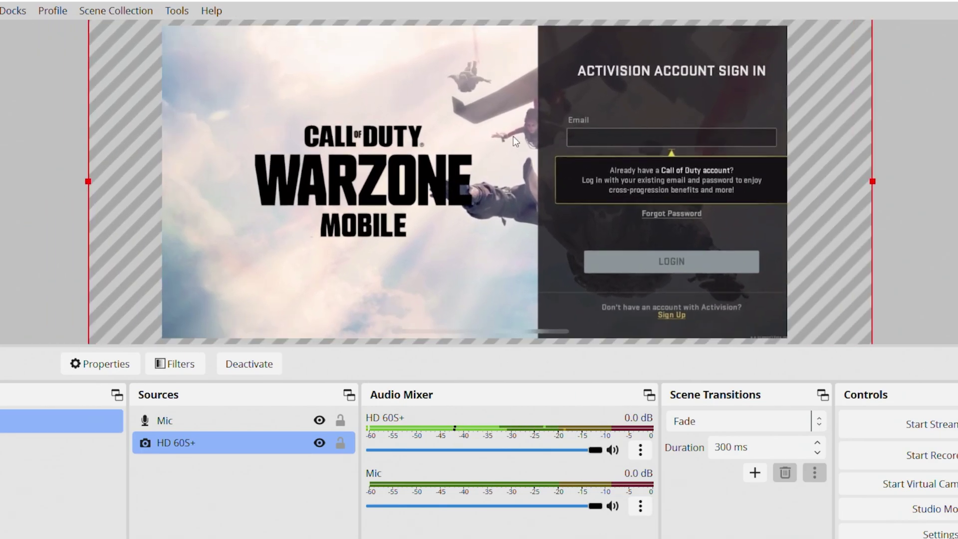
right_click(514, 136)
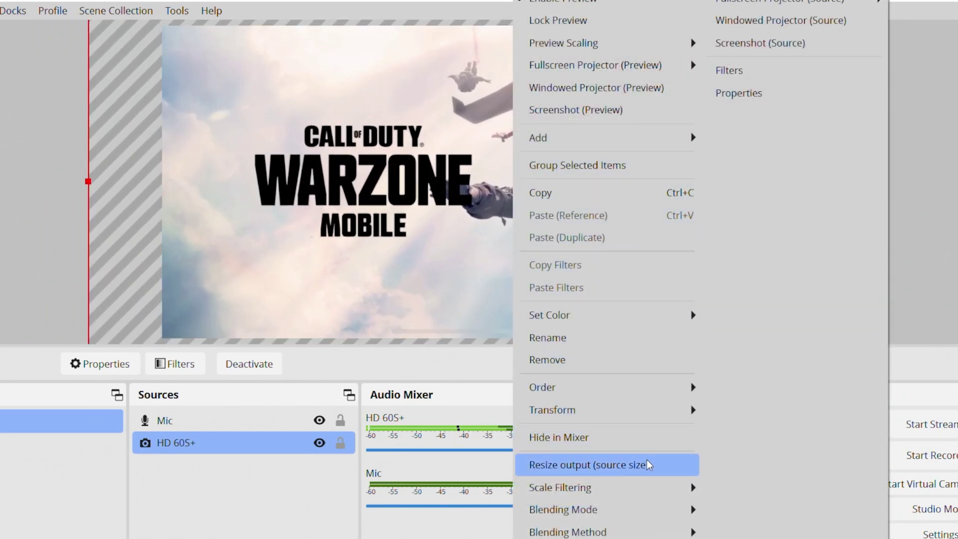
mouse_move(639, 412)
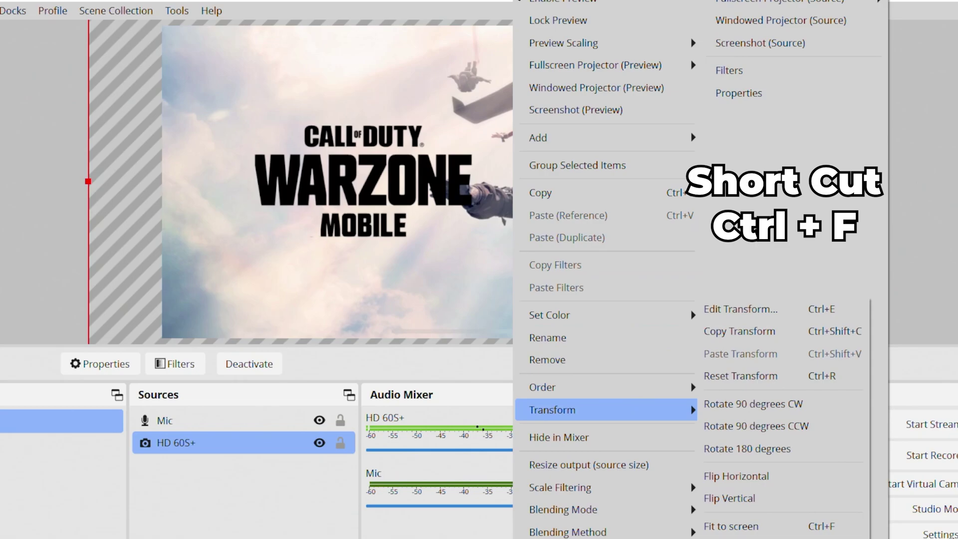
key("ctrl+f")
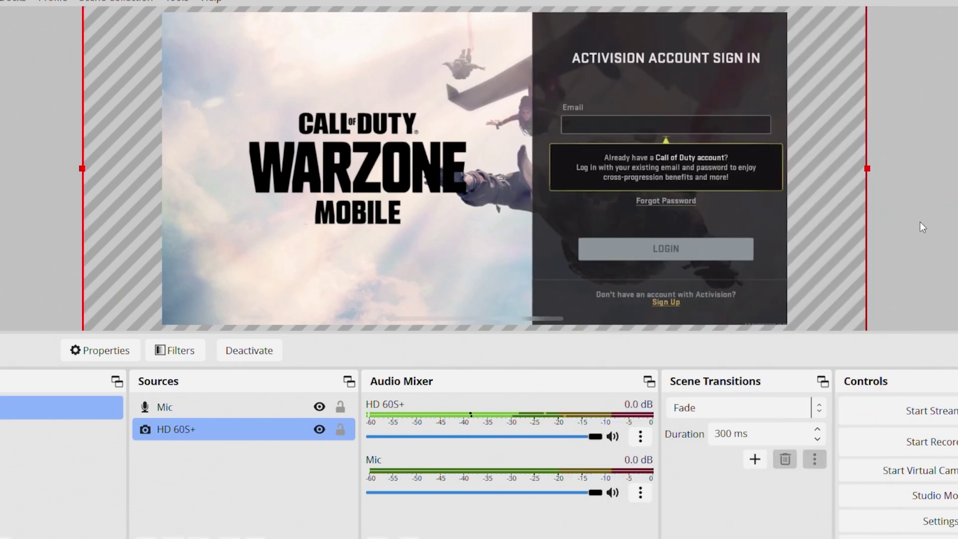